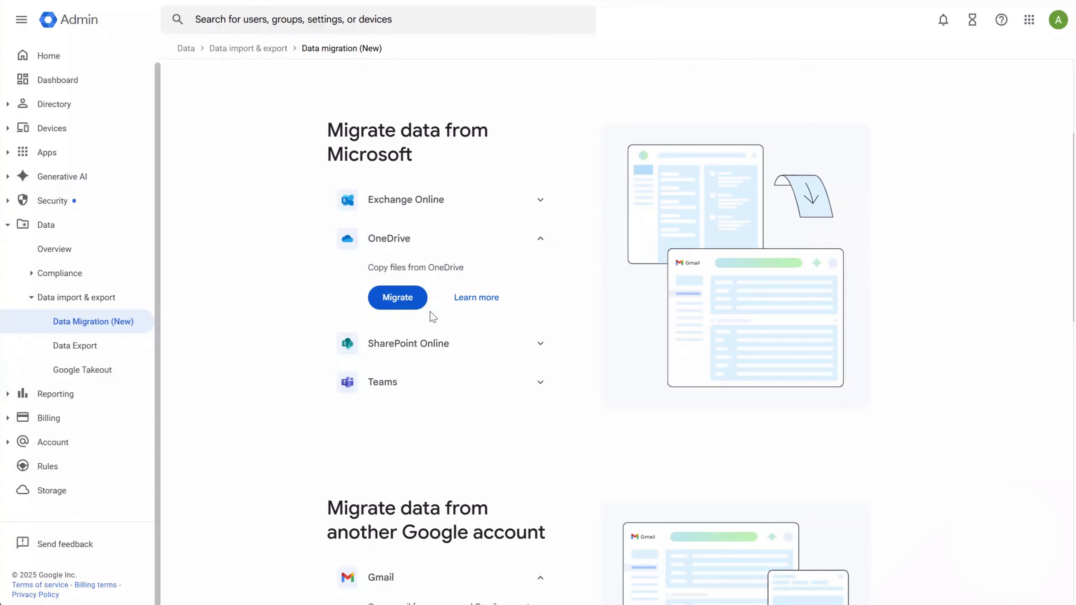
Connect the OneDrive migration to Microsoft OneDrive and load migration_maps_sample(in).csv as the migration scope
left_click(405, 302)
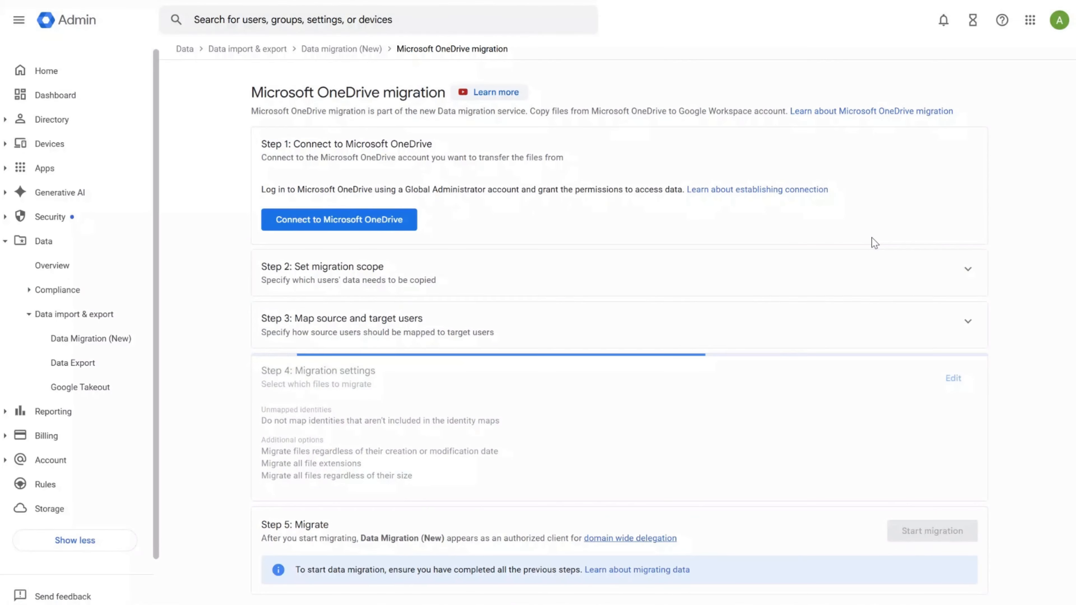
left_click(406, 227)
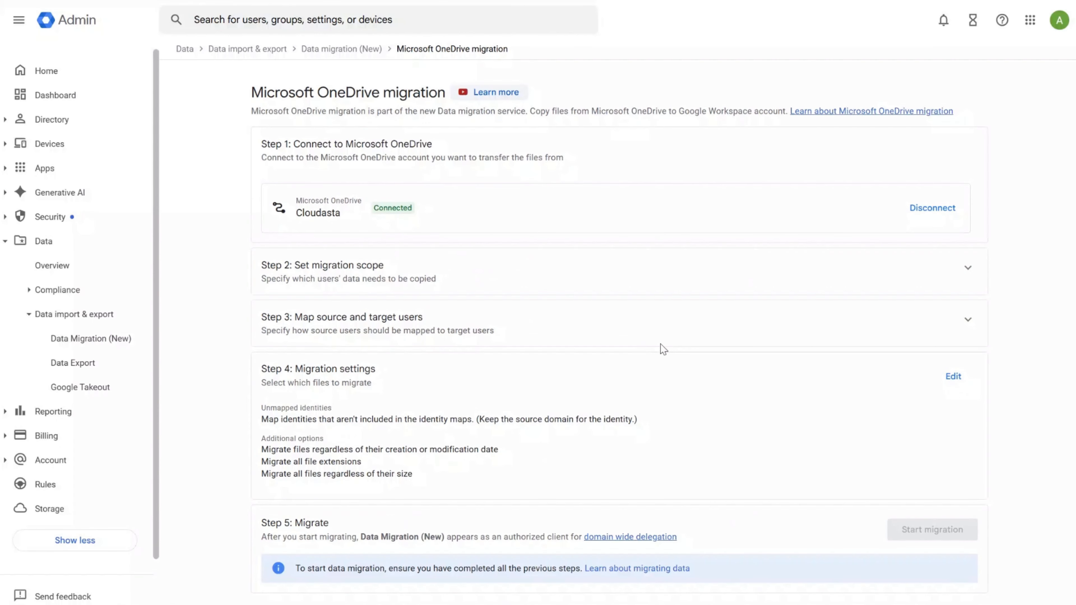
left_click(980, 277)
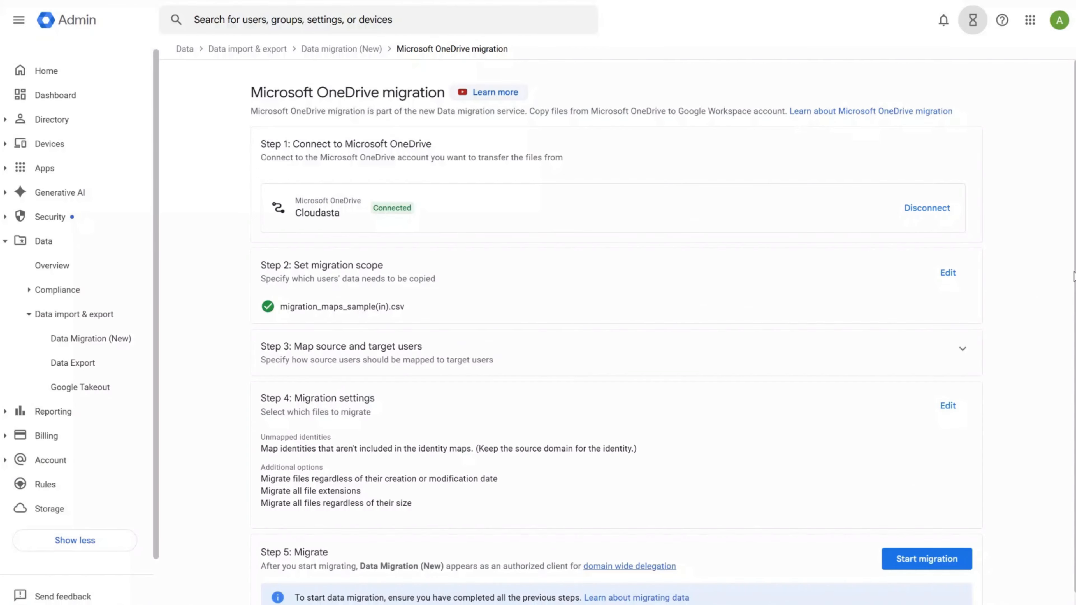
Map the source and target users by uploading Users list(Sheet1) (1).csv
scroll(1072, 322, "down", 1)
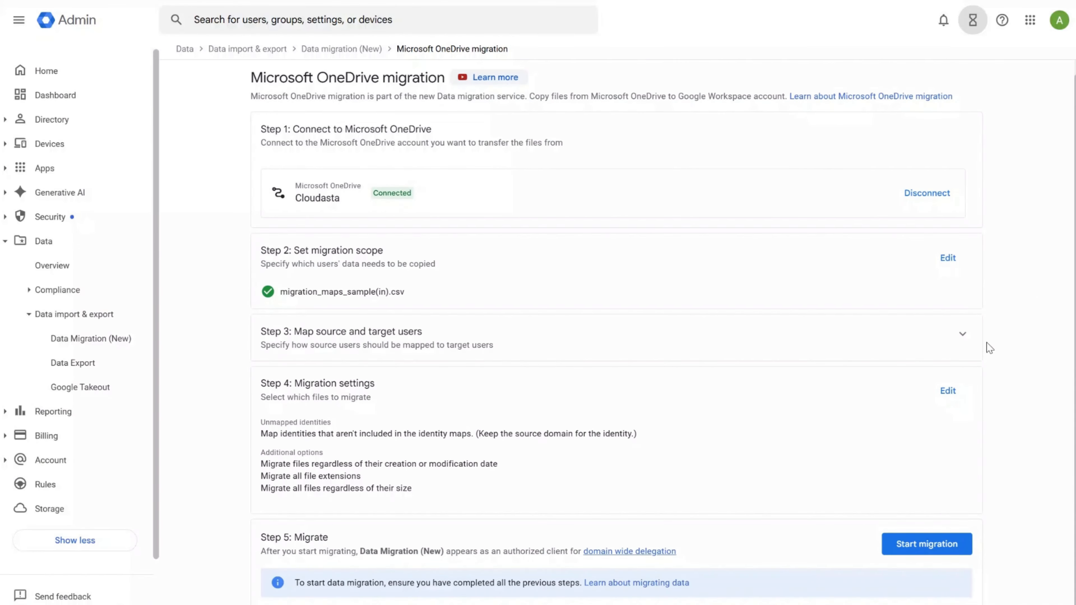
left_click(969, 340)
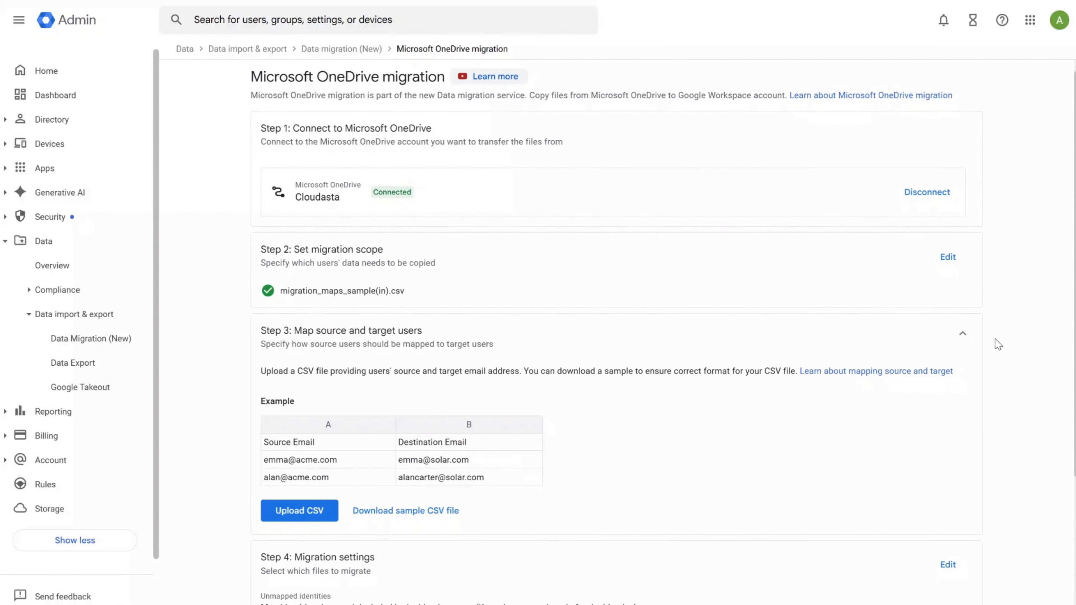
scroll(997, 341, "down", 2)
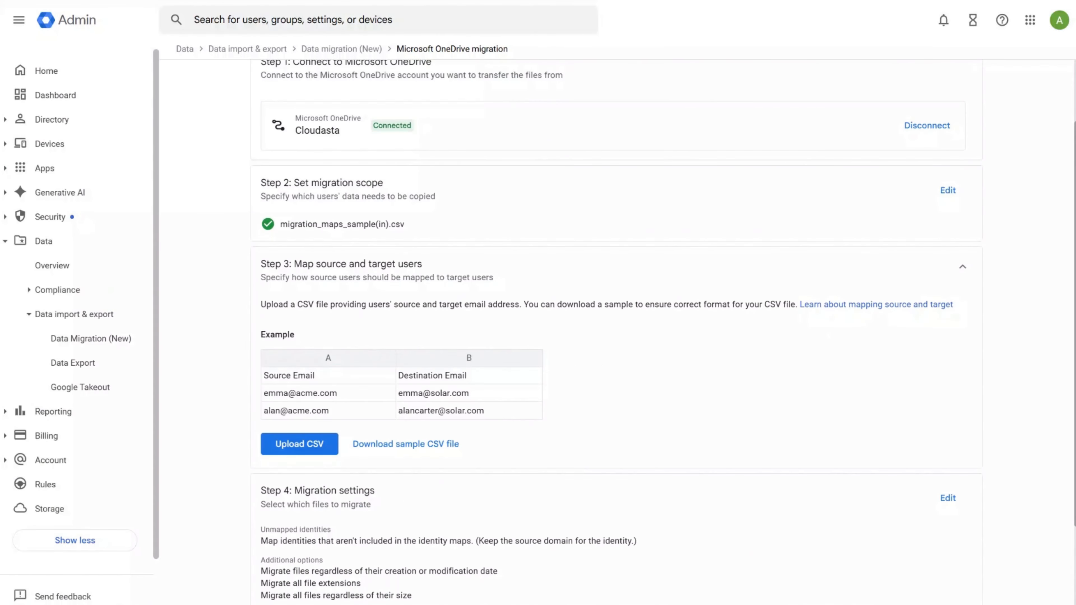
scroll(1072, 297, "down", 1)
scroll(1072, 370, "down", 3)
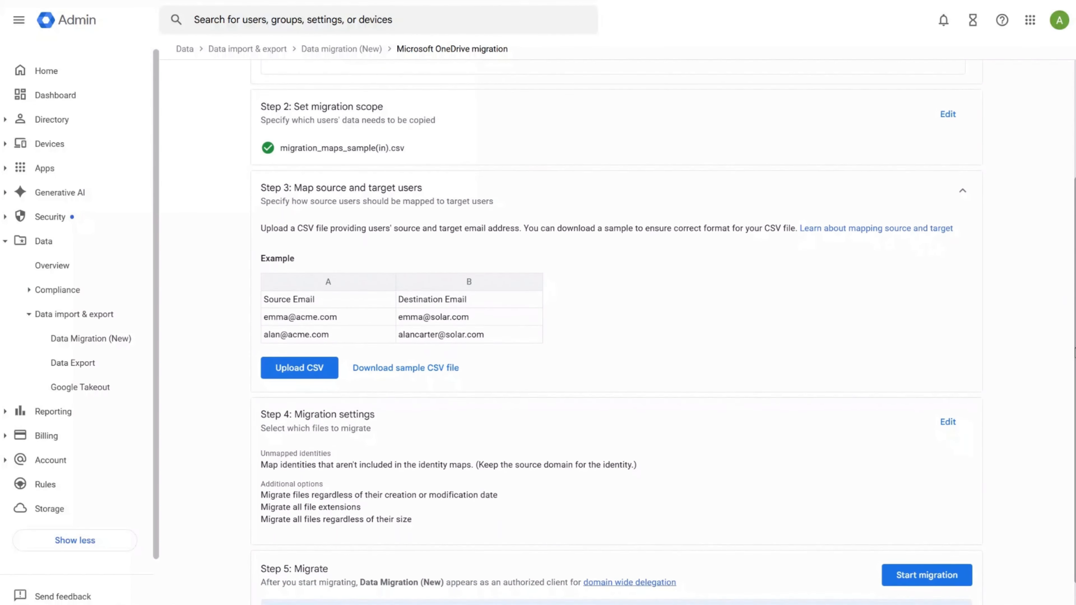
scroll(1072, 373, "down", 1)
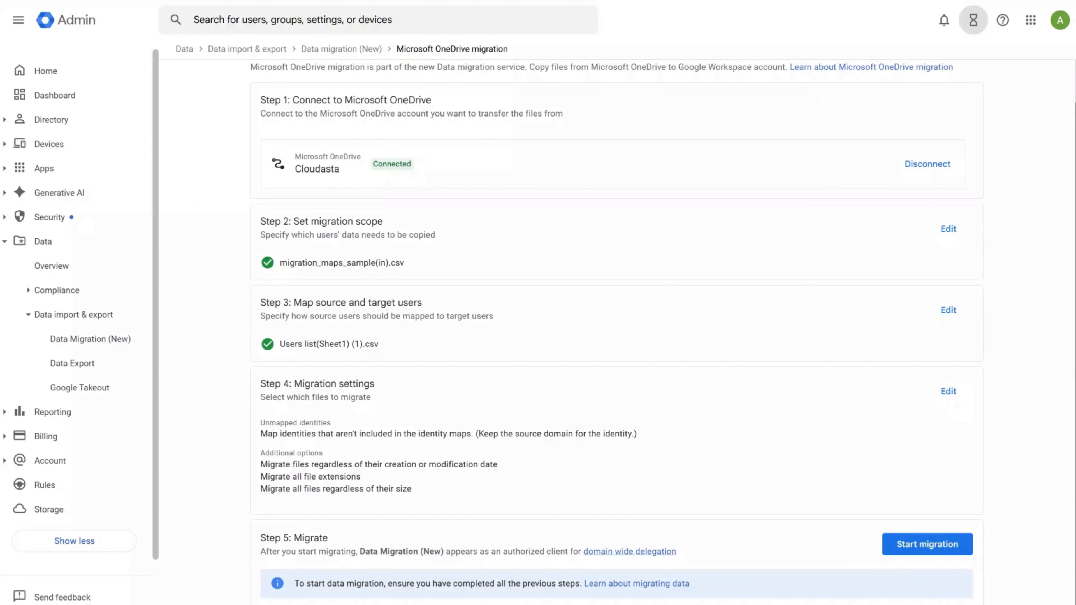
Open the migration settings for editing, including the unmapped identities and additional options
left_click(959, 393)
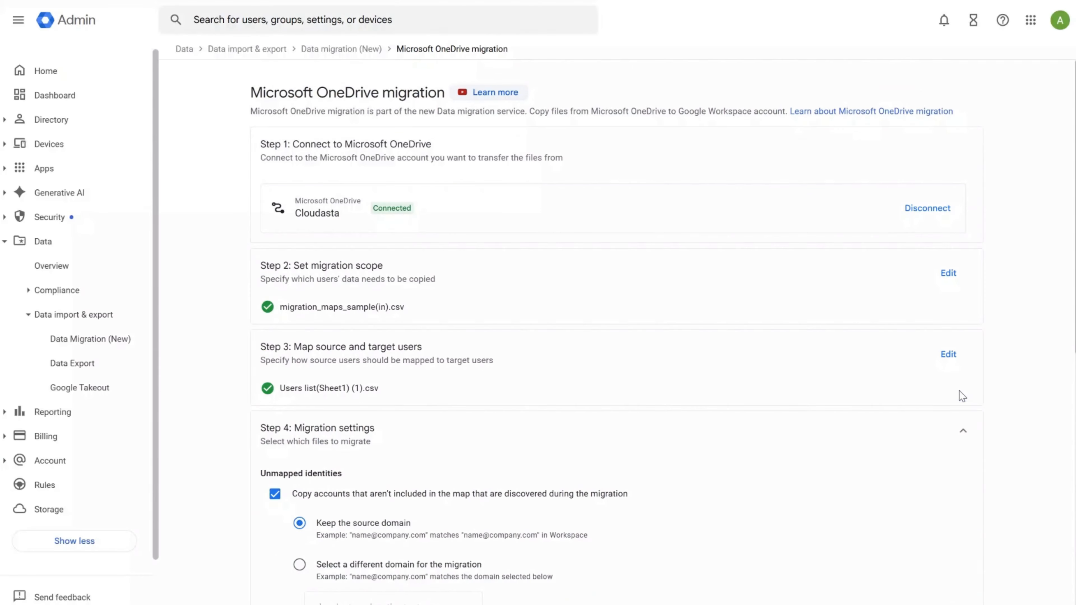
scroll(1072, 348, "down", 4)
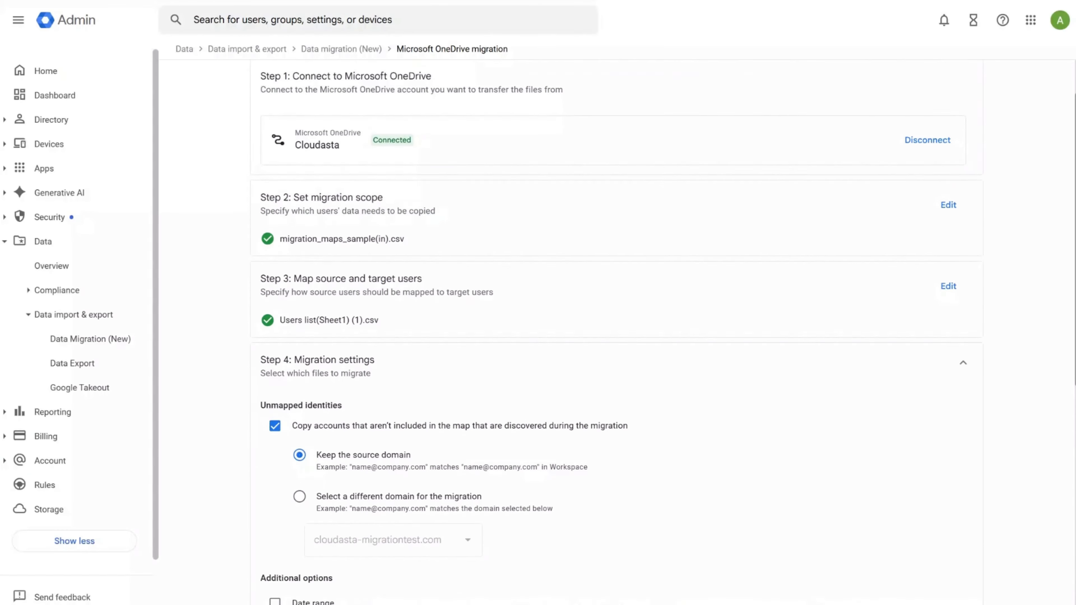
scroll(616, 339, "down", 4)
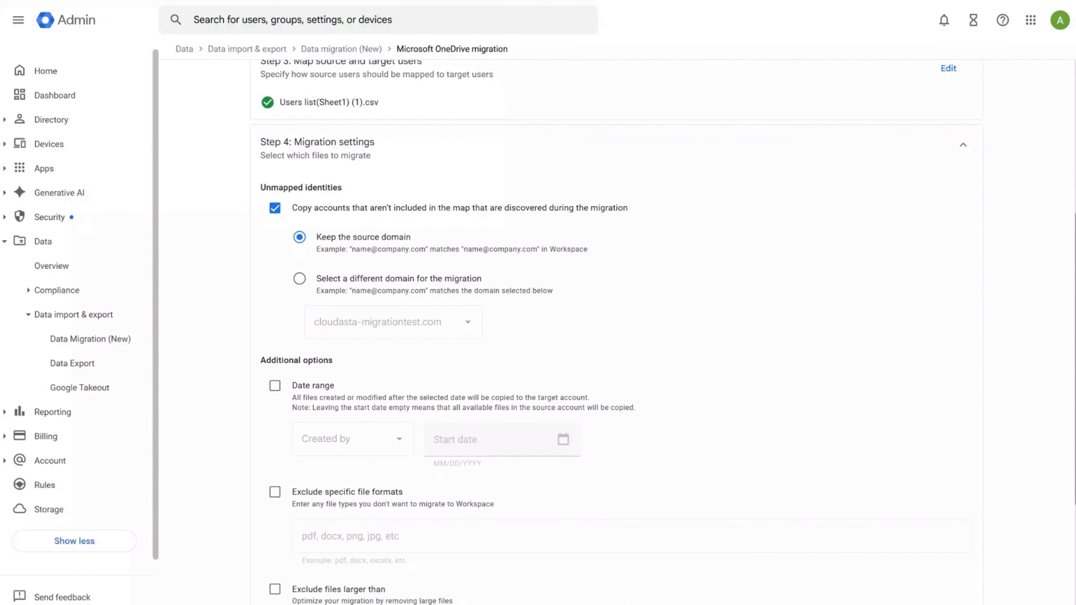
scroll(1073, 507, "down", 1)
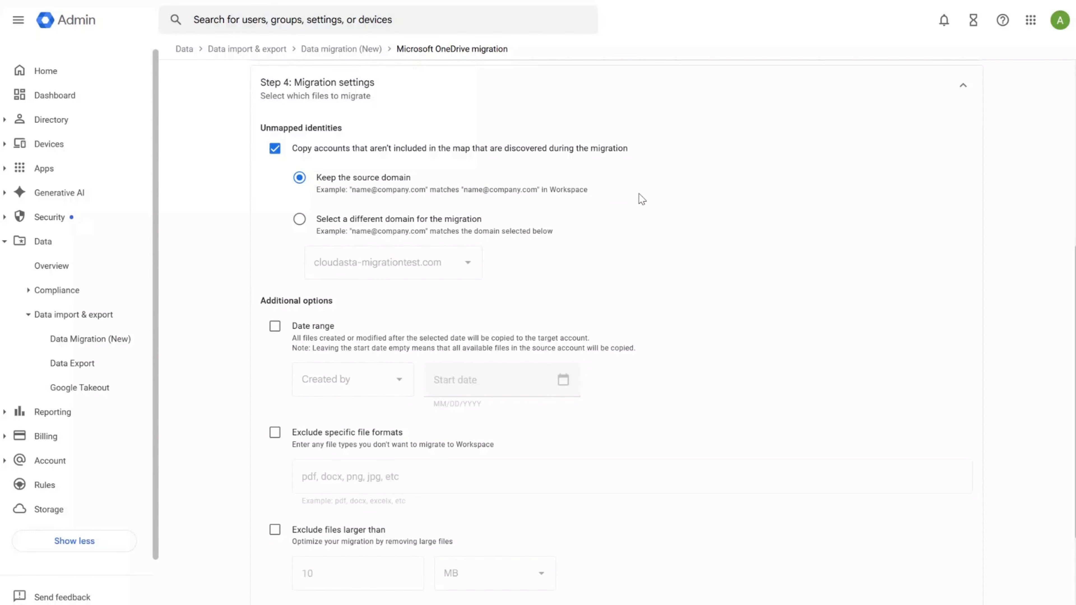
Try a different domain, cloudasta-migrationtest.com, for unmapped identities and revert to keeping the source domain
left_click(300, 219)
left_click(323, 270)
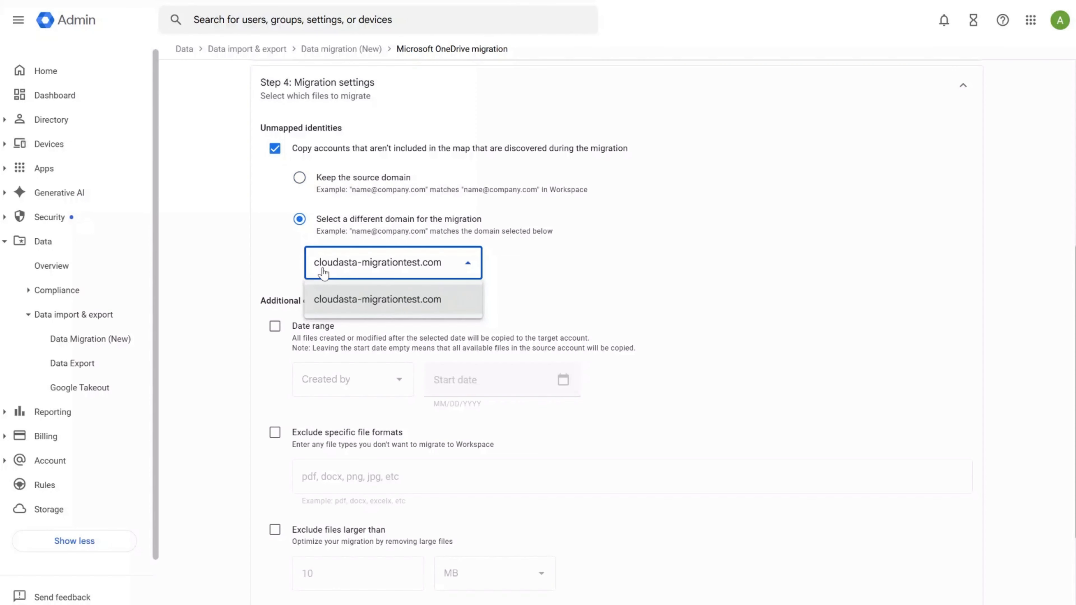
left_click(323, 273)
left_click(312, 181)
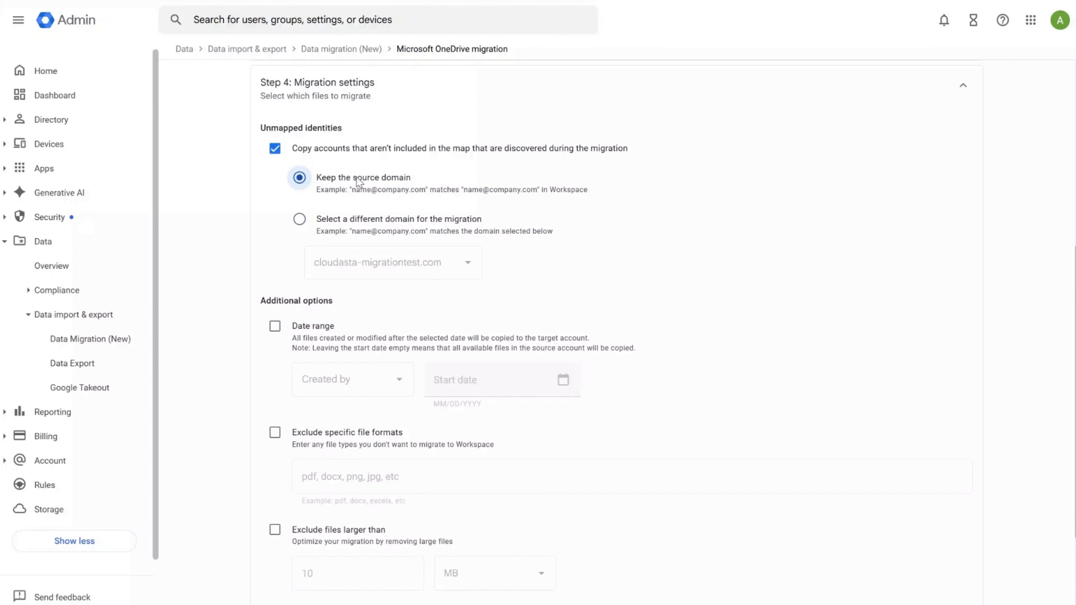
Enable the date range option for file creation and set its start date to 08/01/2025
left_click(275, 326)
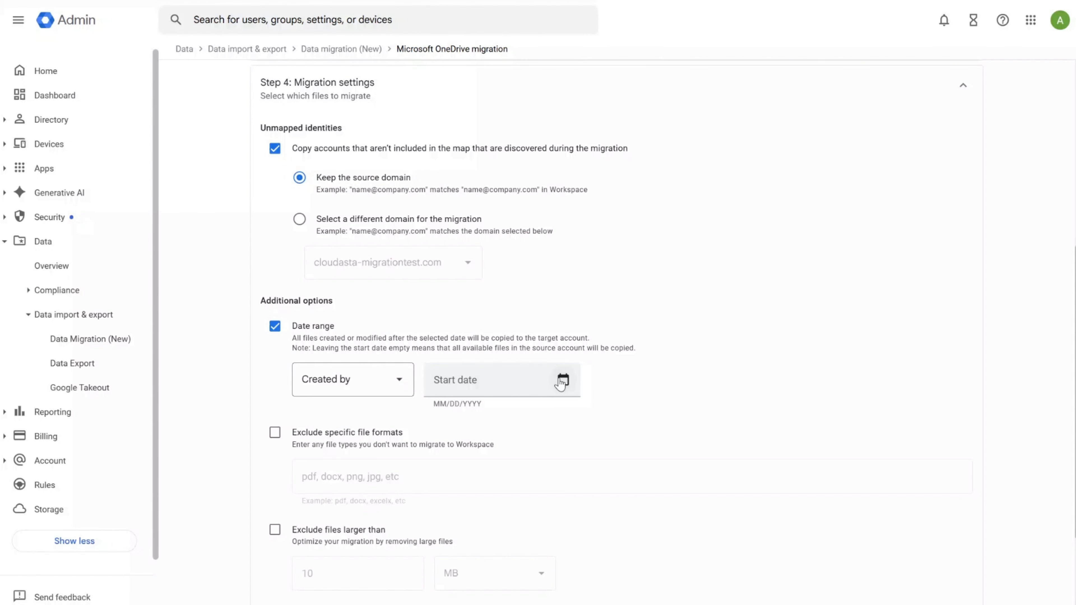
left_click(564, 380)
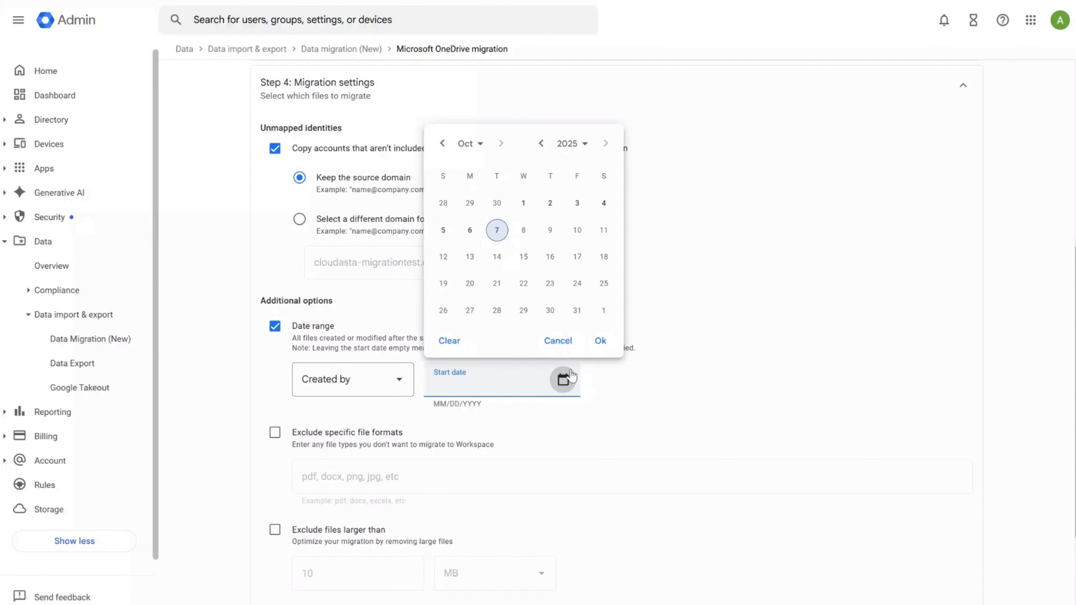
left_click(442, 143)
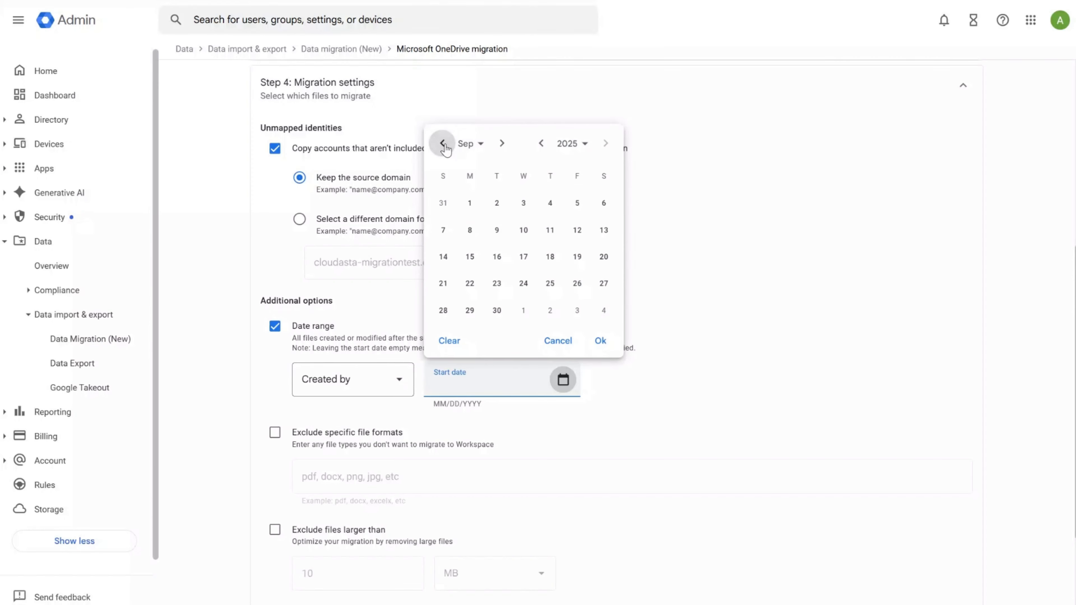
left_click(443, 144)
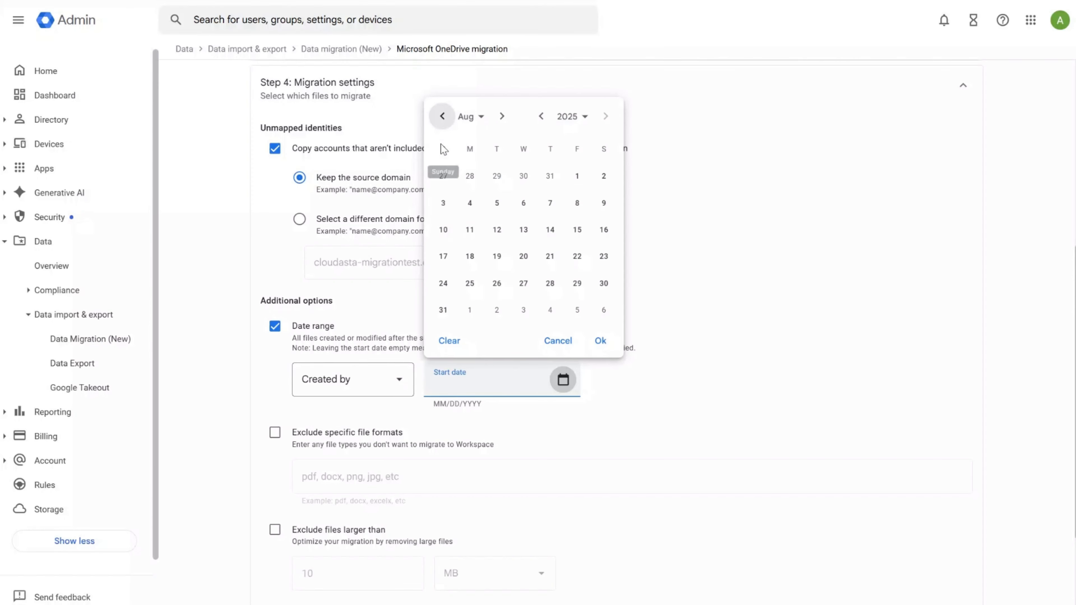
left_click(577, 177)
left_click(807, 280)
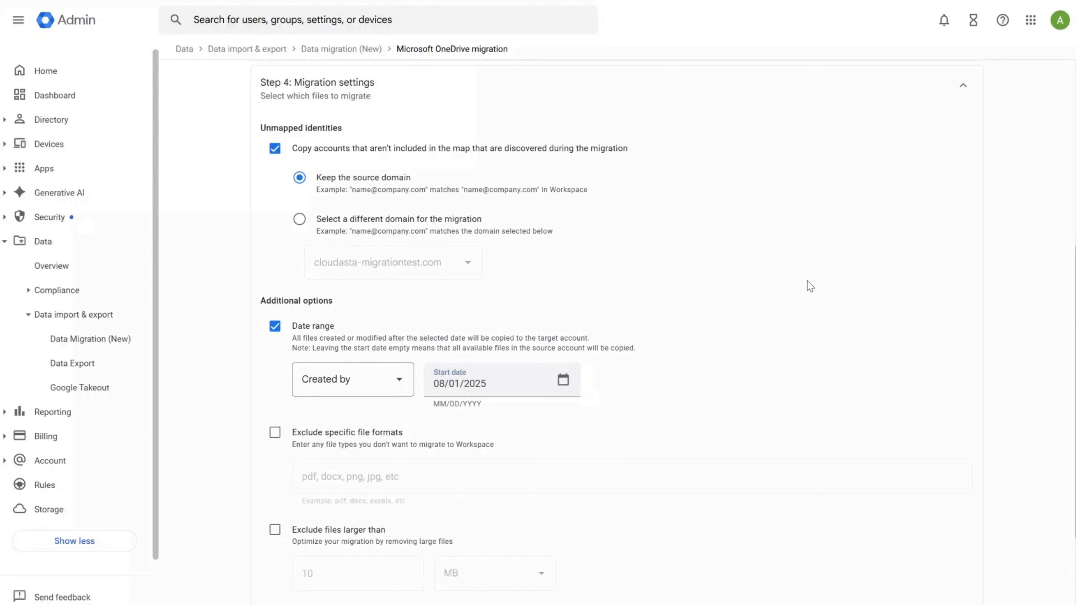
Try the exclusions for specific file formats and for large files, and turn both off again
left_click_drag(1073, 263, 1074, 336)
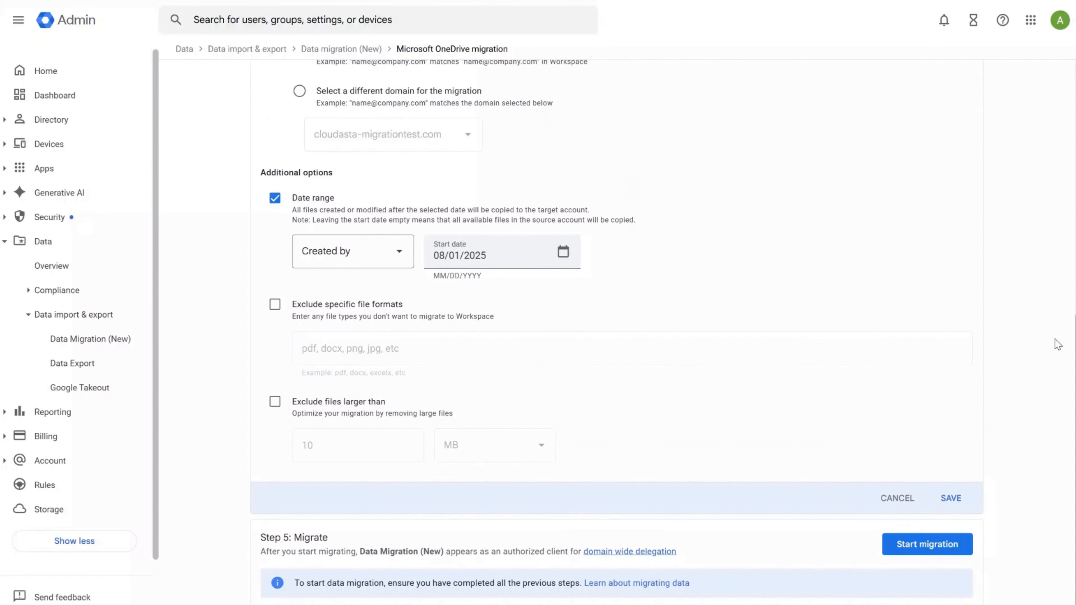
left_click(276, 305)
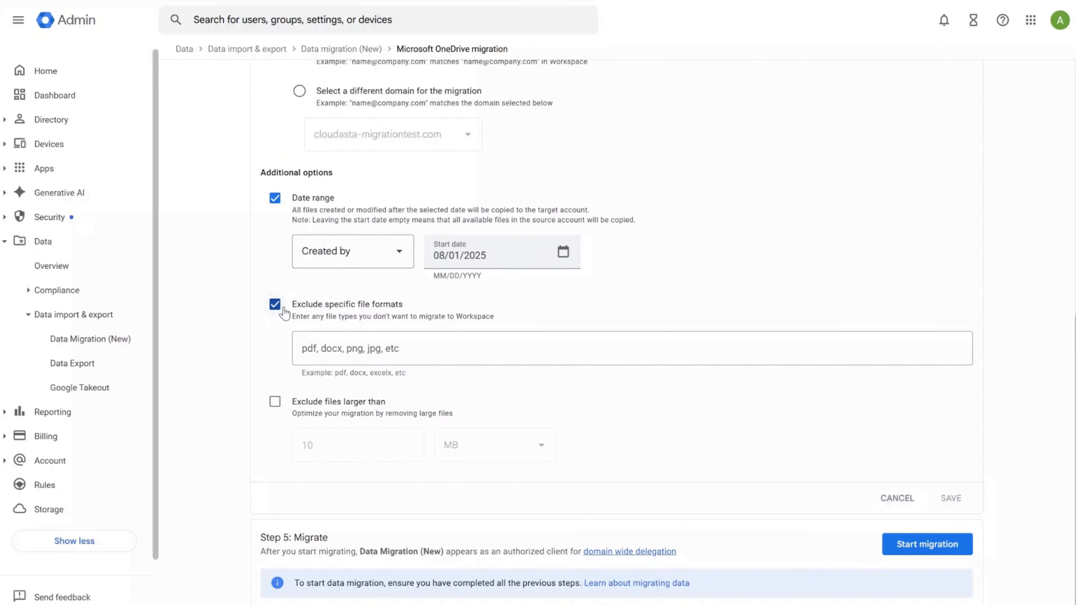
left_click(283, 311)
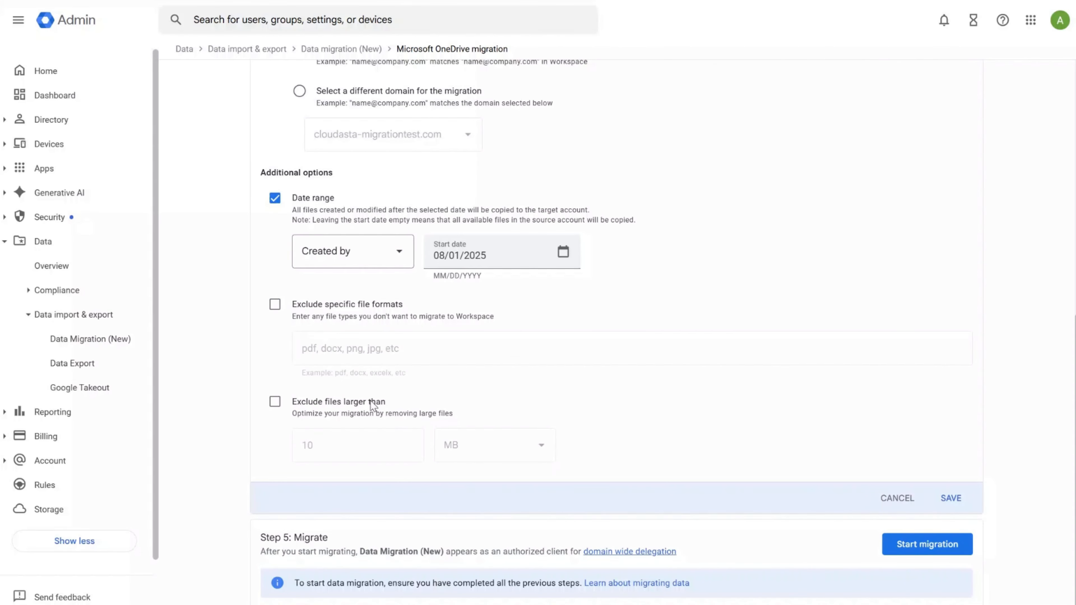
left_click(288, 406)
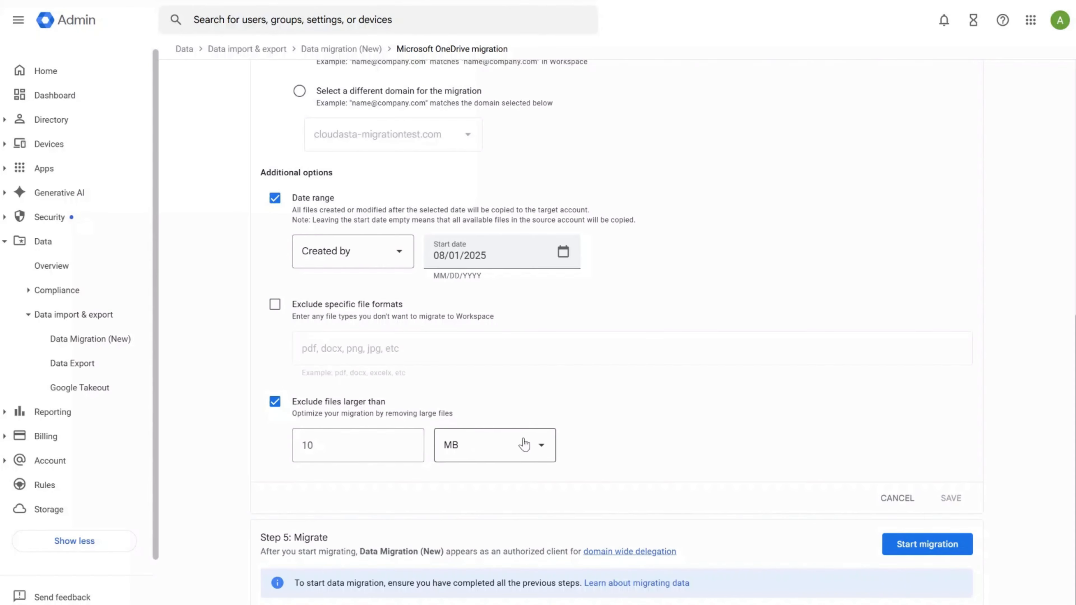
left_click(550, 452)
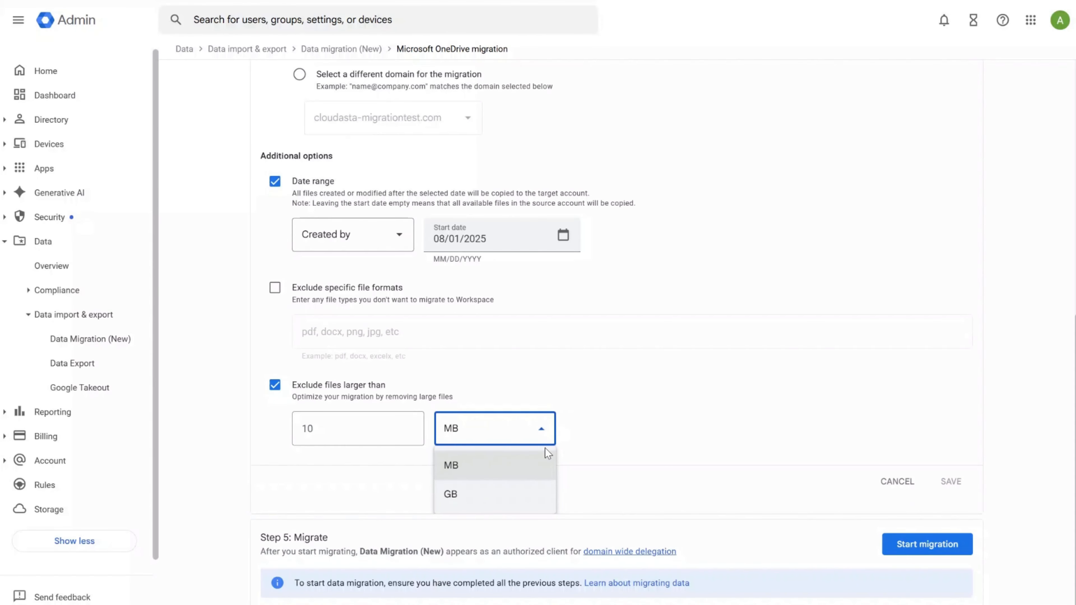
left_click(546, 432)
left_click(278, 405)
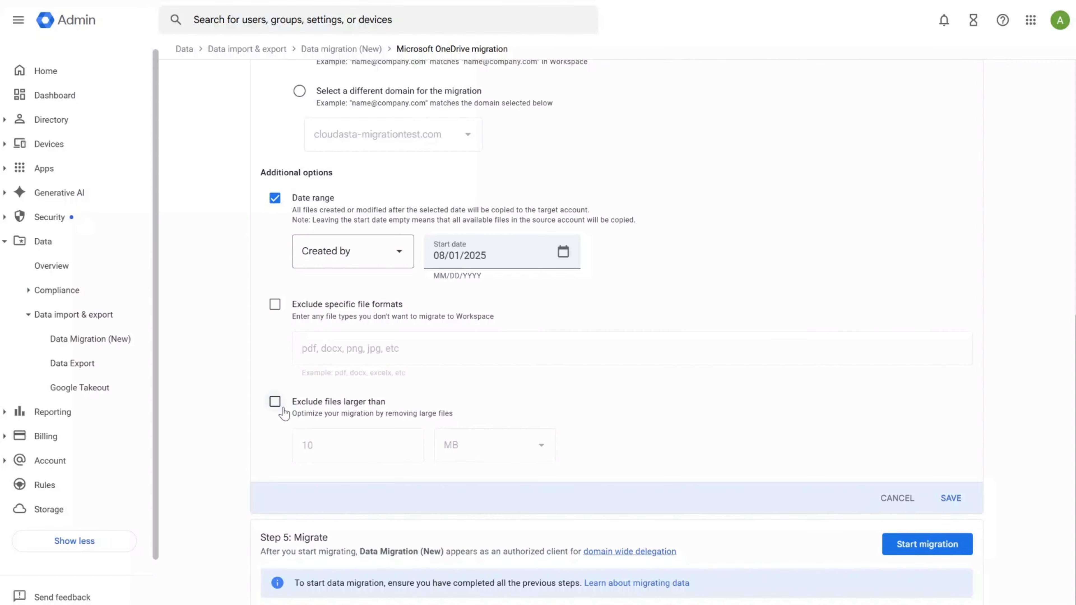
Save the migration settings and start the OneDrive migration
left_click(952, 498)
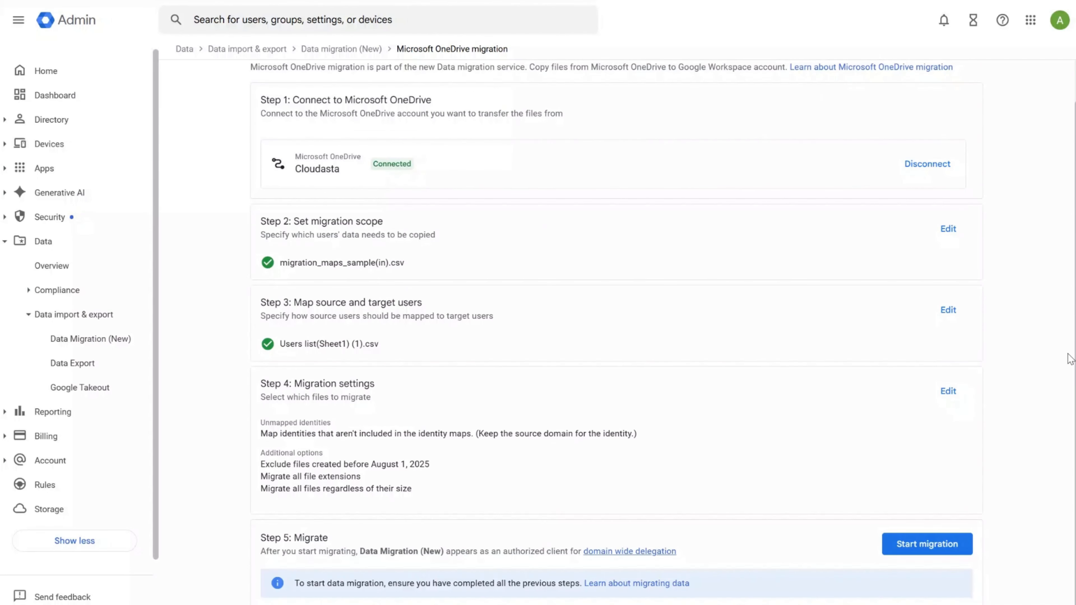
left_click(959, 545)
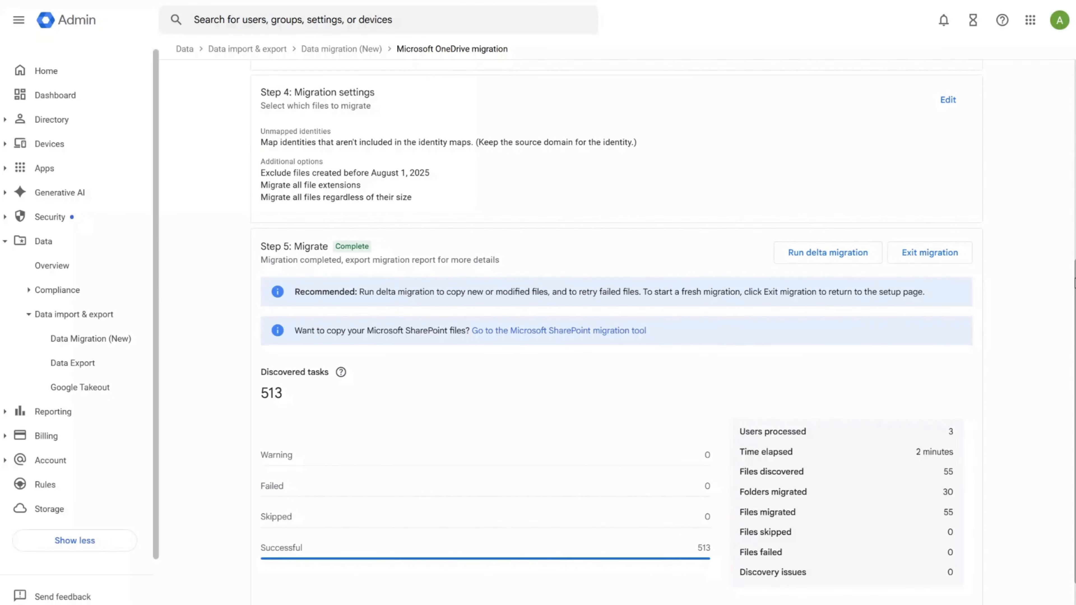
scroll(615, 335, "down", 1)
left_click_drag(1075, 300, 1075, 320)
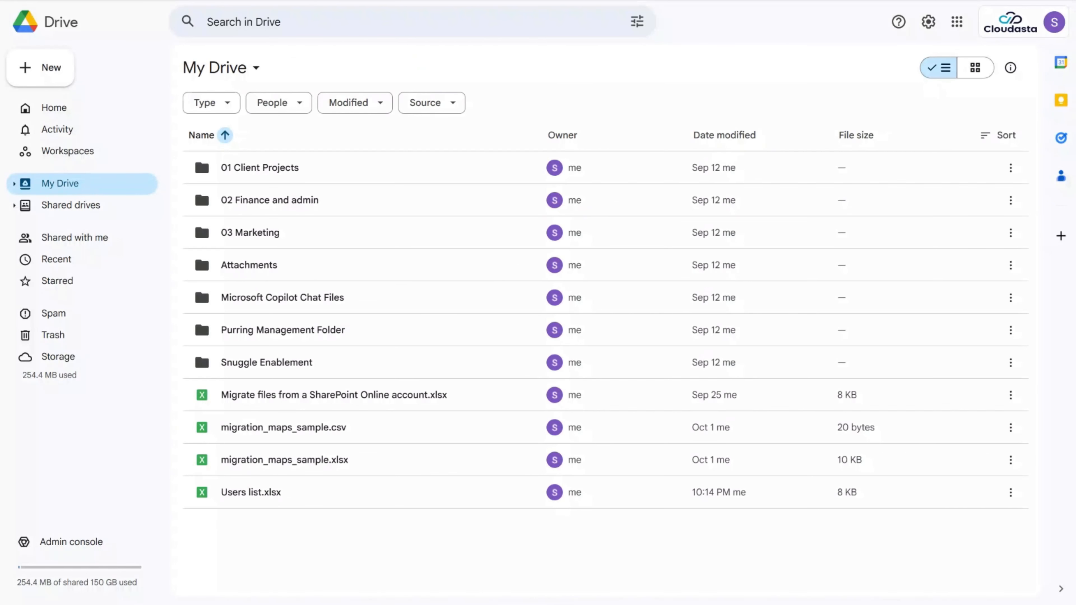
Switch to Google Drive and examine the migrated contracts, planning and logs folders of a client within 01 Client Projects
double_click(249, 168)
double_click(232, 233)
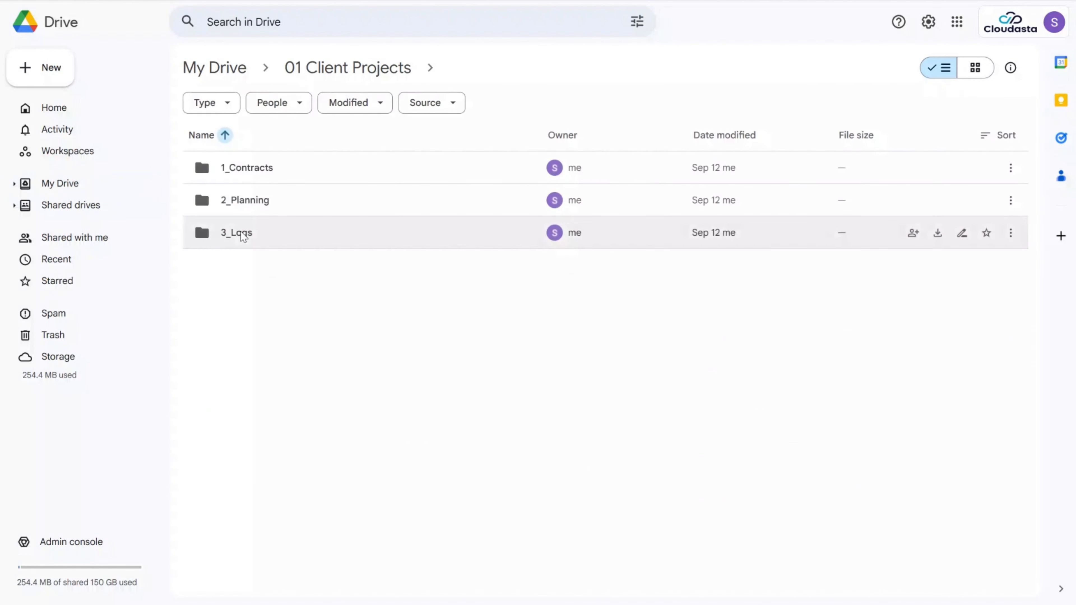
double_click(261, 168)
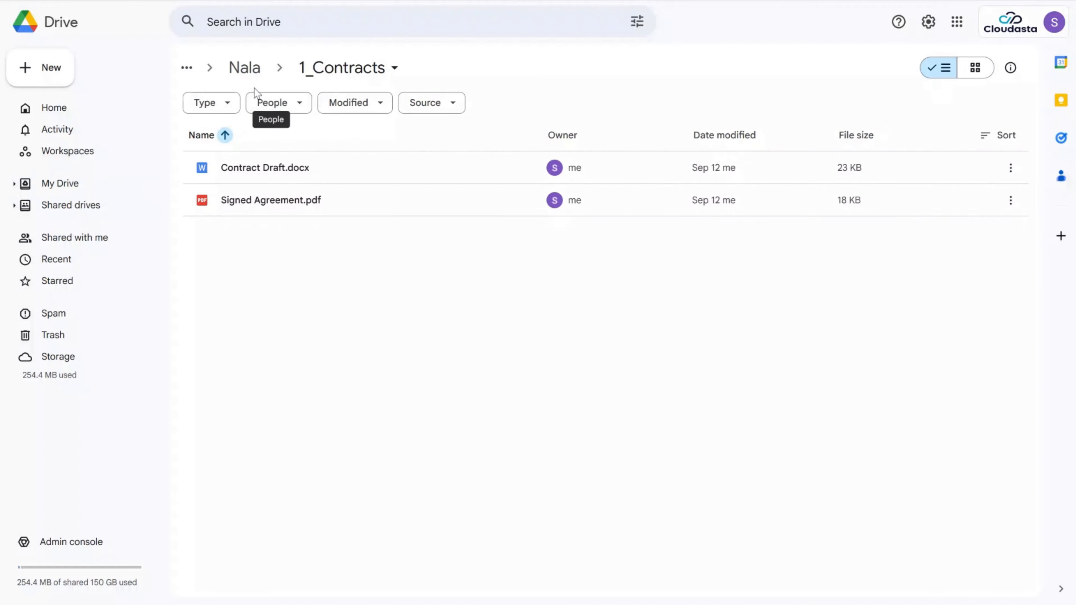
left_click(246, 68)
double_click(258, 211)
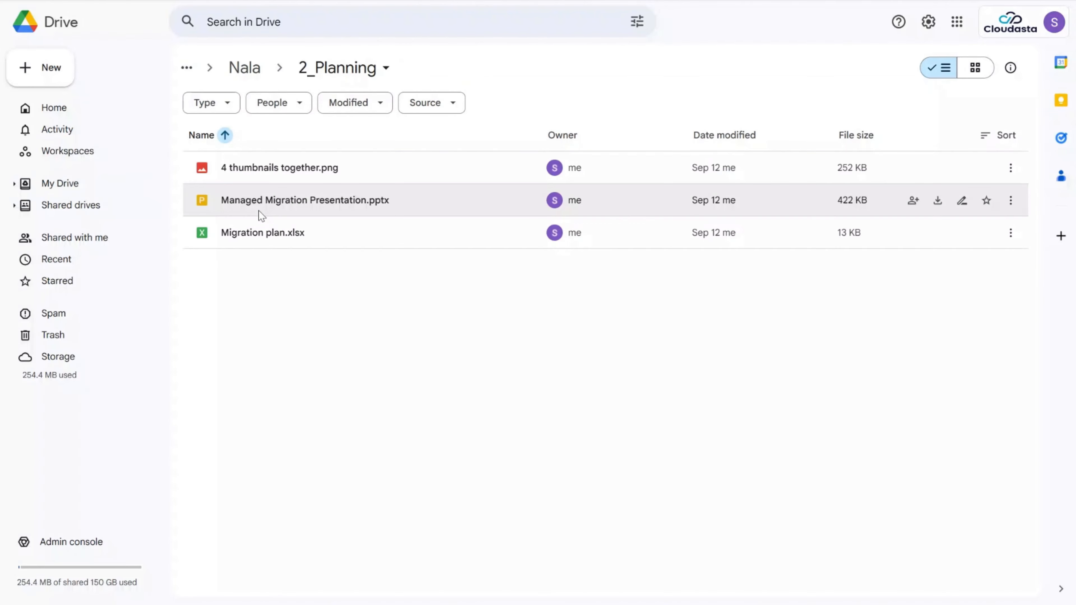
left_click(254, 70)
double_click(261, 233)
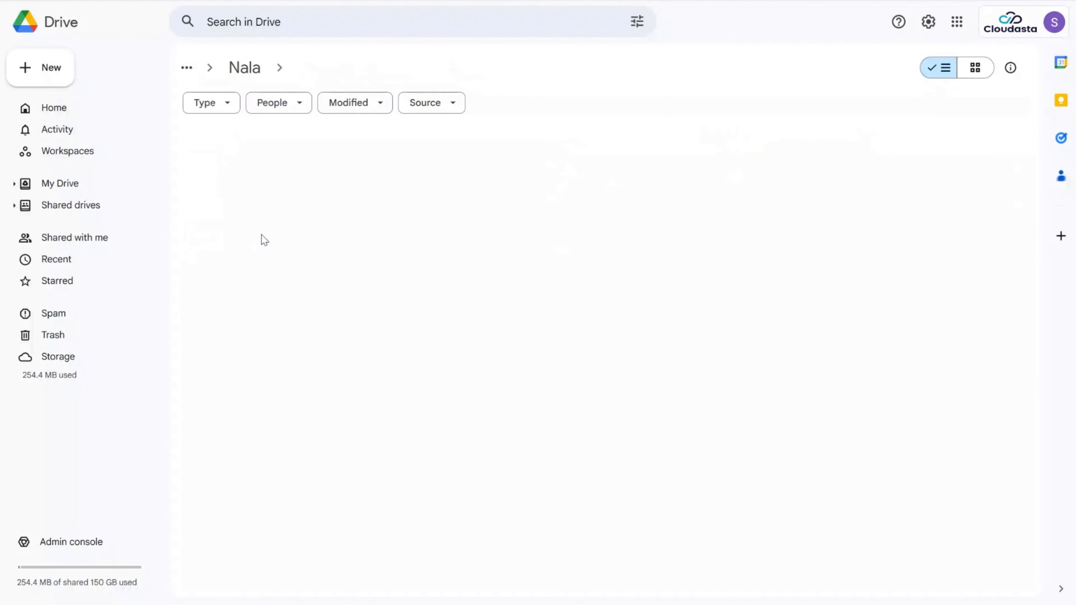
left_click(245, 68)
left_click(237, 68)
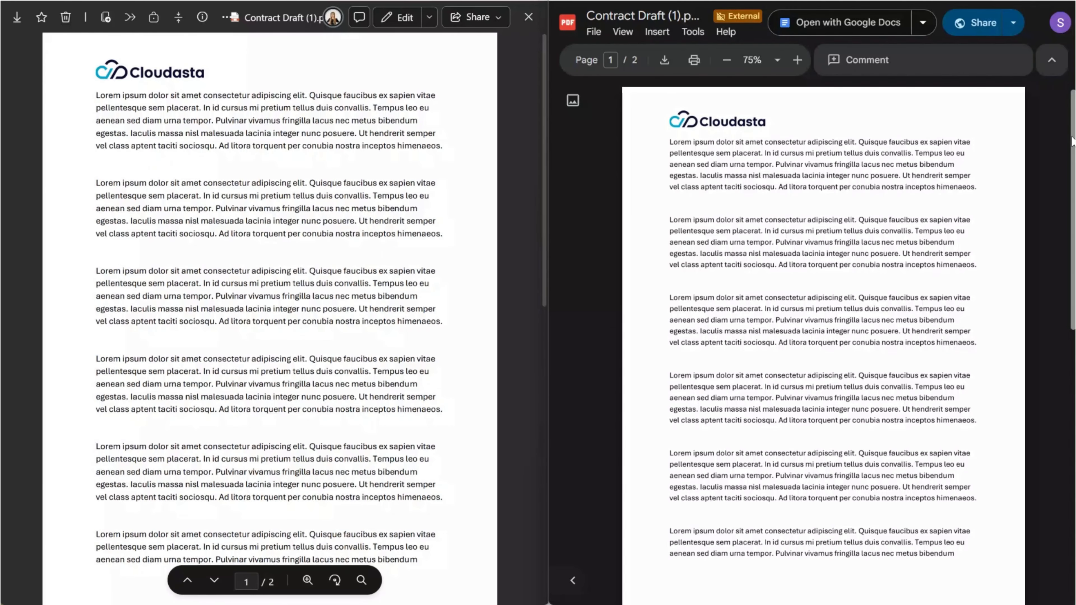
Compare the migrated Contract Draft PDF and DOCX with their Microsoft originals through to the second page
scroll(1048, 140, "down", 5)
scroll(539, 190, "down", 1)
scroll(538, 191, "down", 5)
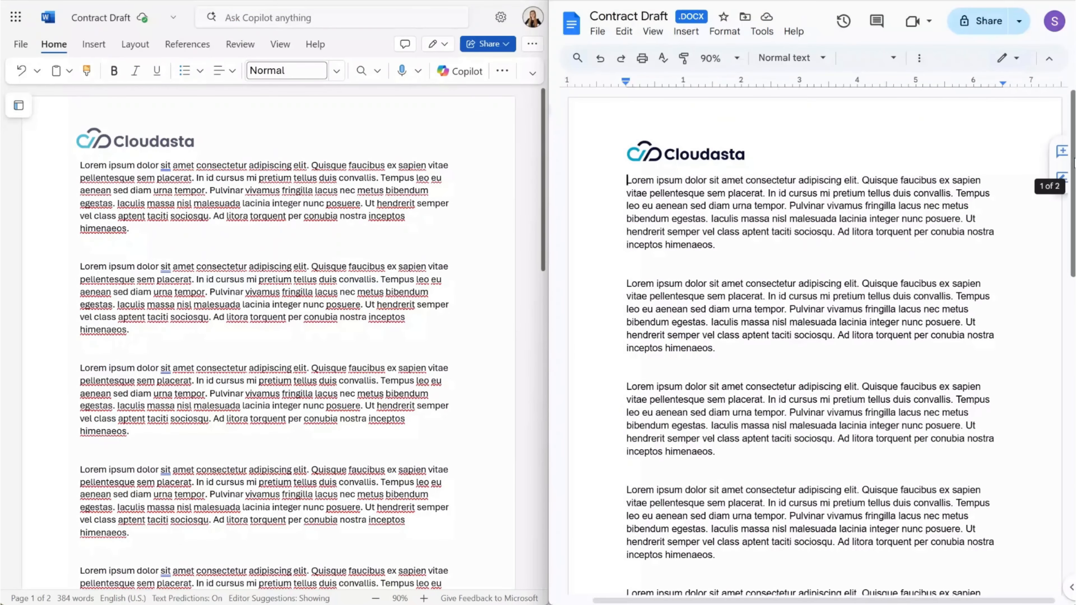
scroll(813, 339, "down", 10)
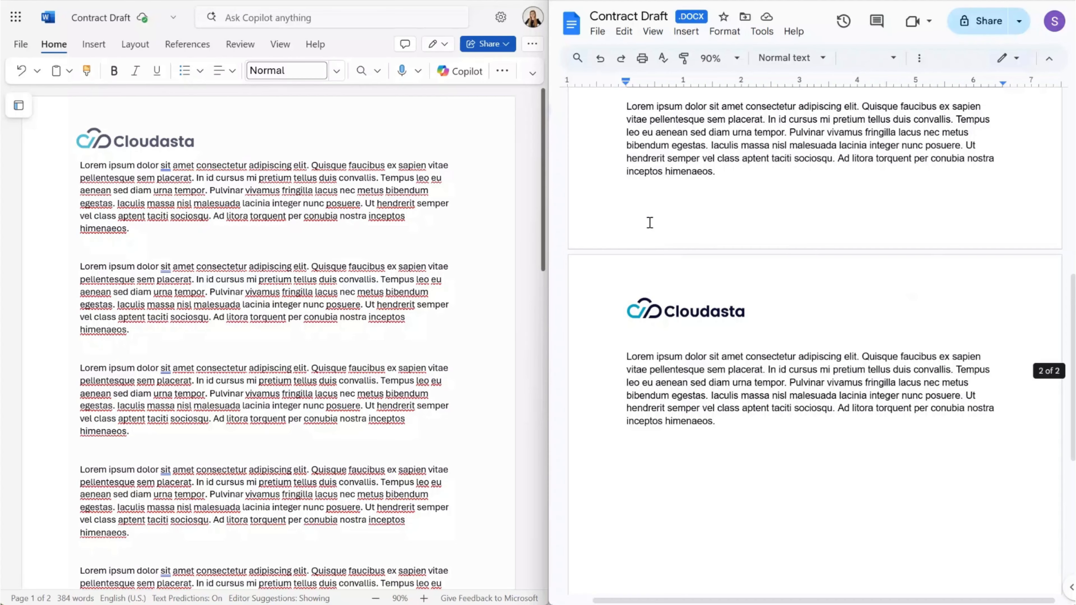
Compare the migrated Contract Draft and the slides of the Managed Migration Presentation with their Word and PowerPoint originals
left_click_drag(542, 170, 516, 161)
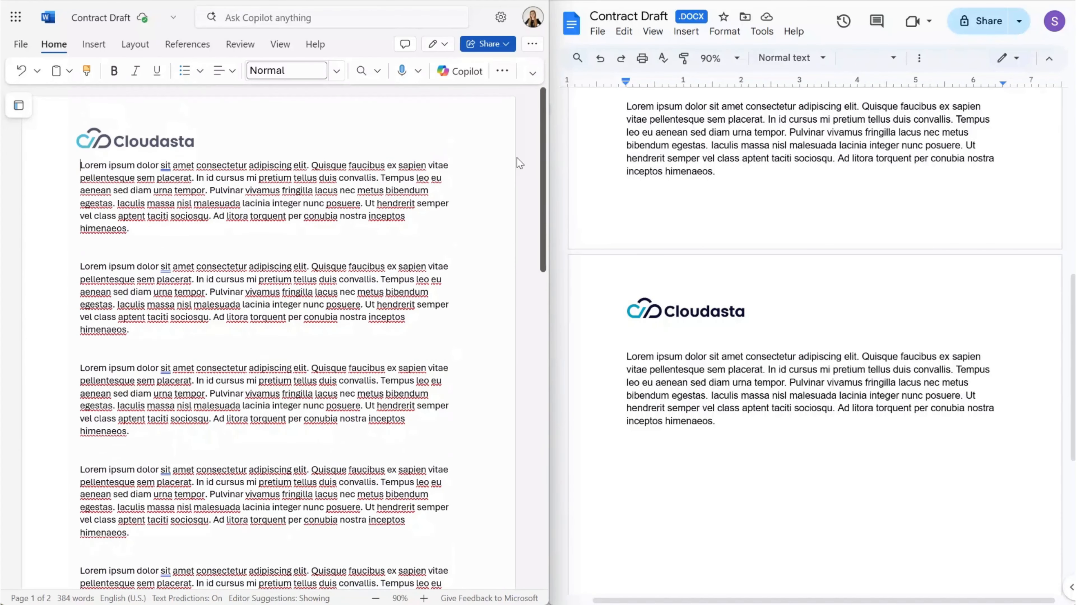
scroll(869, 286, "up", 15)
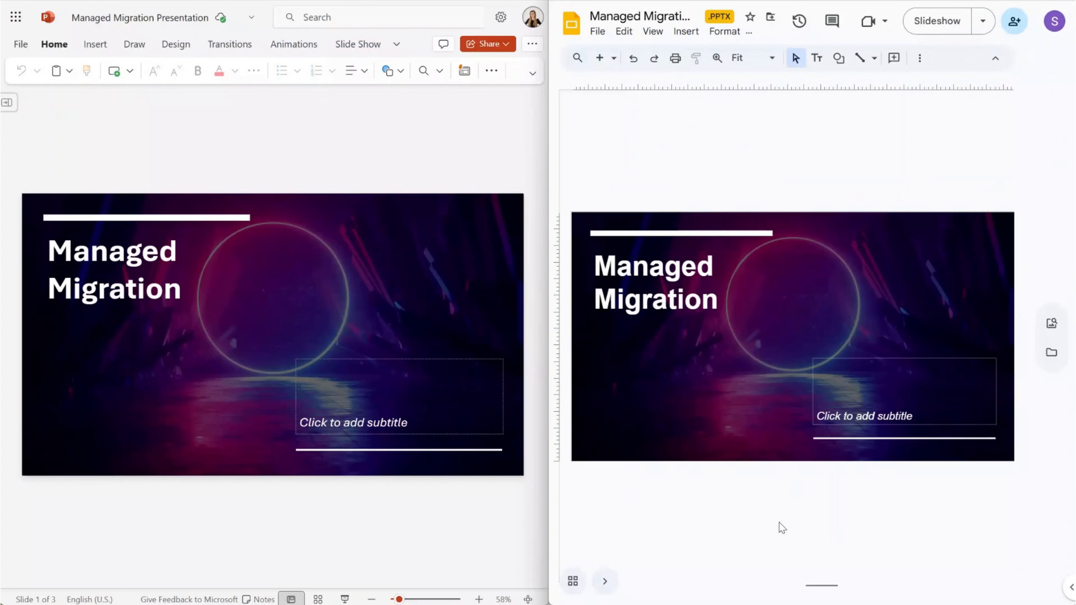
key("Down")
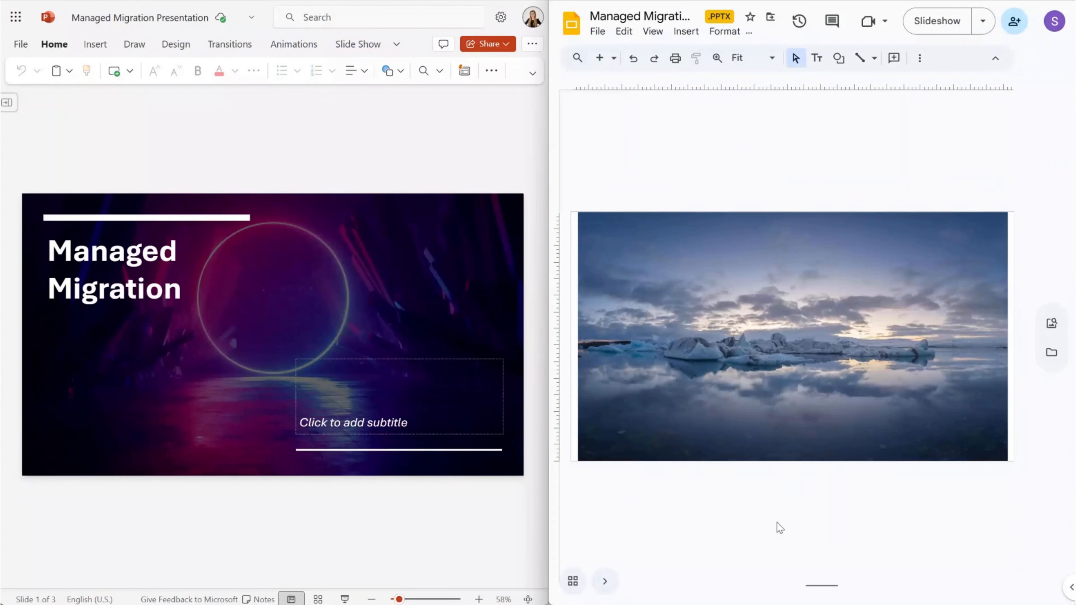
scroll(451, 509, "down", 2)
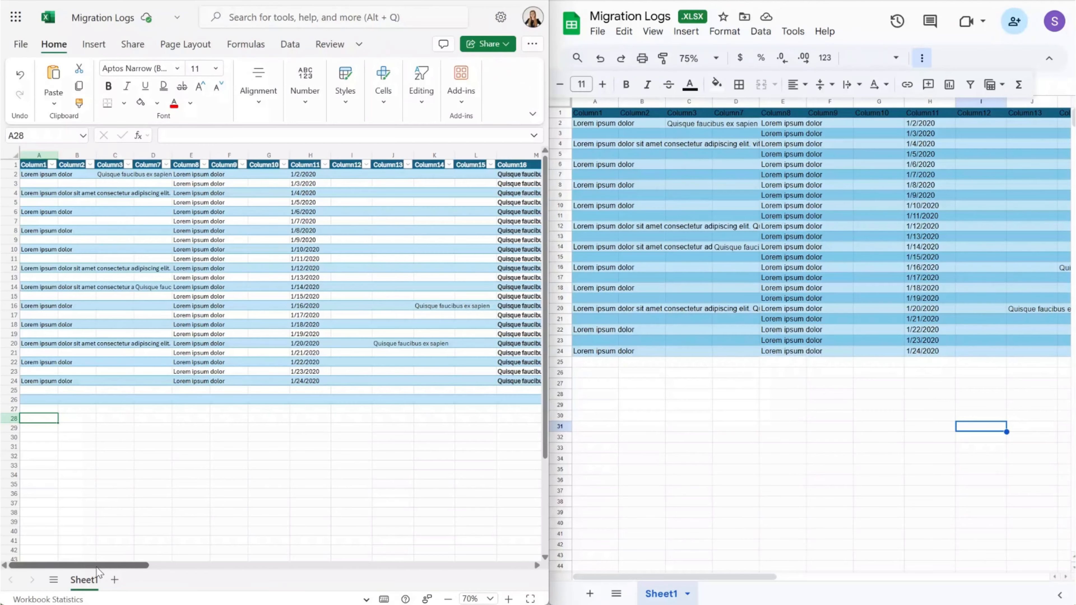
Compare the columns and rows of the migrated Migration Logs spreadsheet with its Excel original
mouse_move(97, 567)
left_mouse_down()
mouse_move(128, 573)
mouse_move(93, 572)
left_mouse_up()
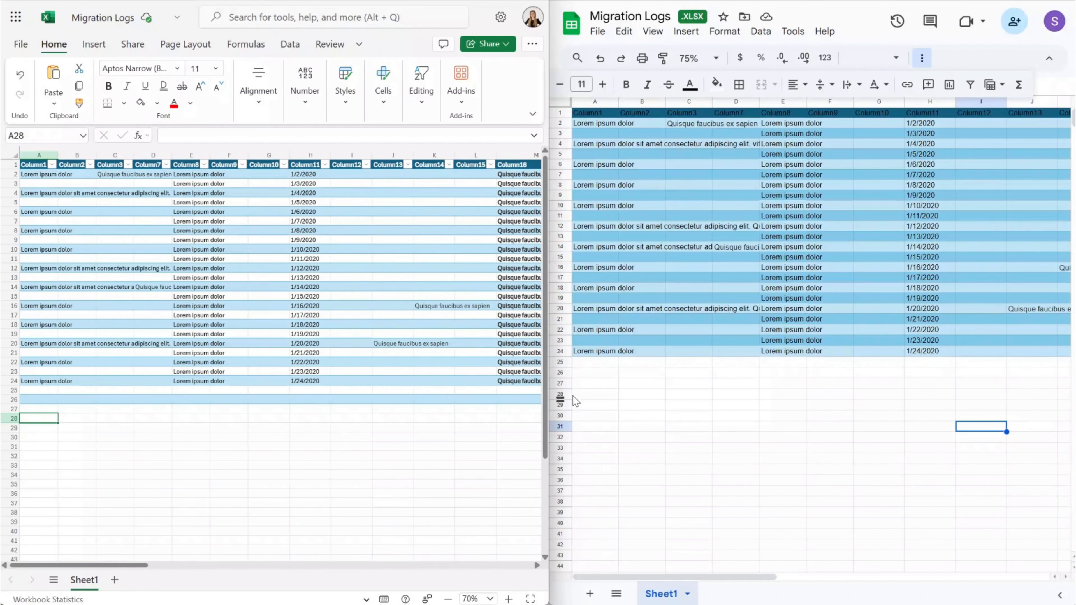
left_click(601, 366)
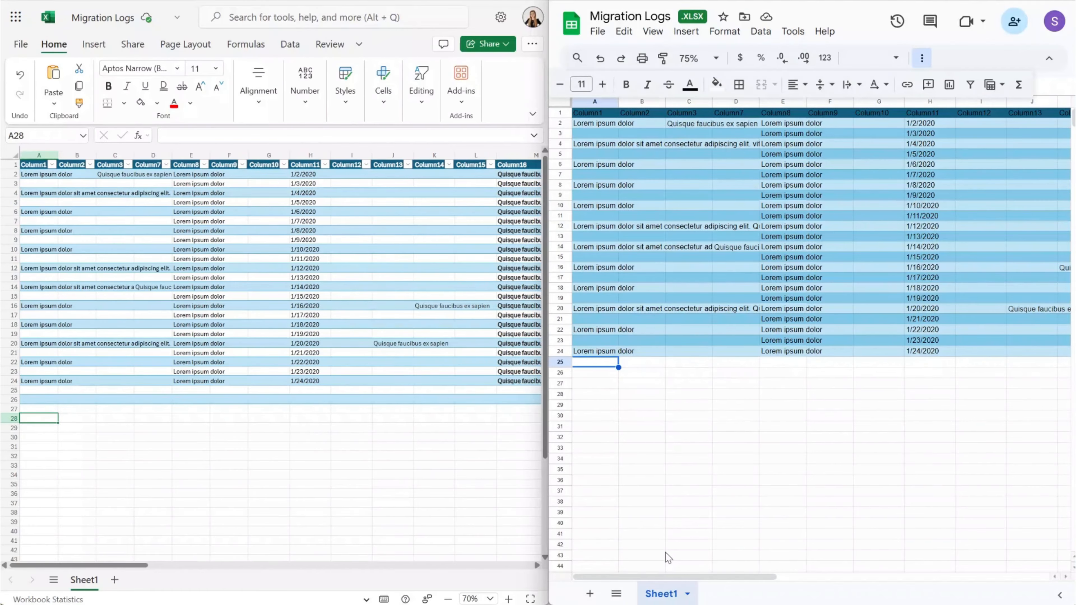
mouse_move(675, 575)
left_mouse_down()
mouse_move(792, 573)
mouse_move(674, 572)
left_mouse_up()
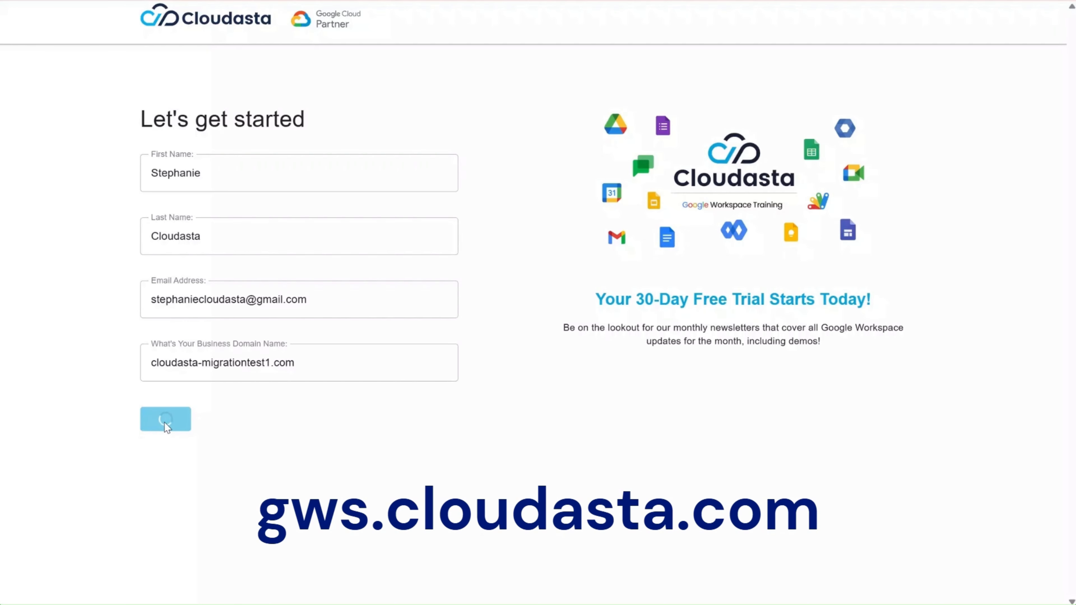
In the Cloudasta Google Workspace trial sign-up form, enter Cloudasta Mig Test !1 as the business name
left_click(306, 176)
type("Cloud")
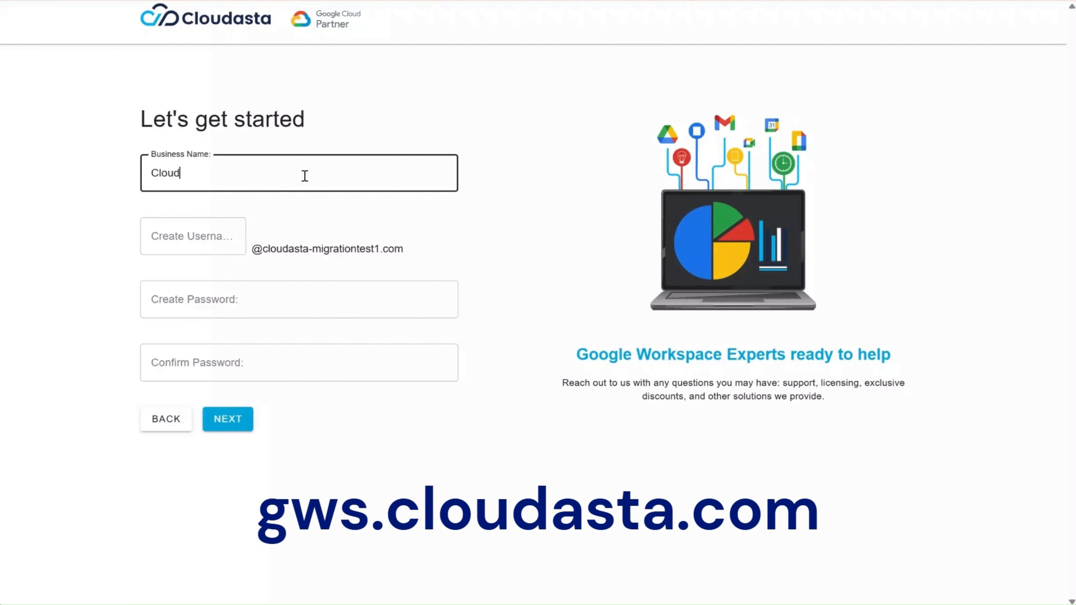
type("asta Mig Test 1")
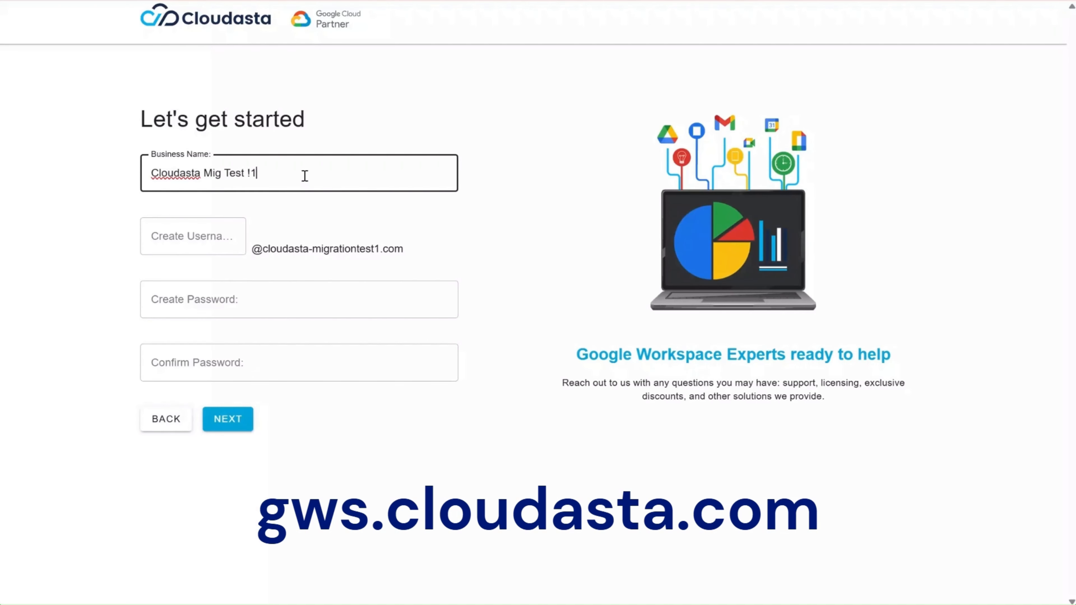
left_click(233, 240)
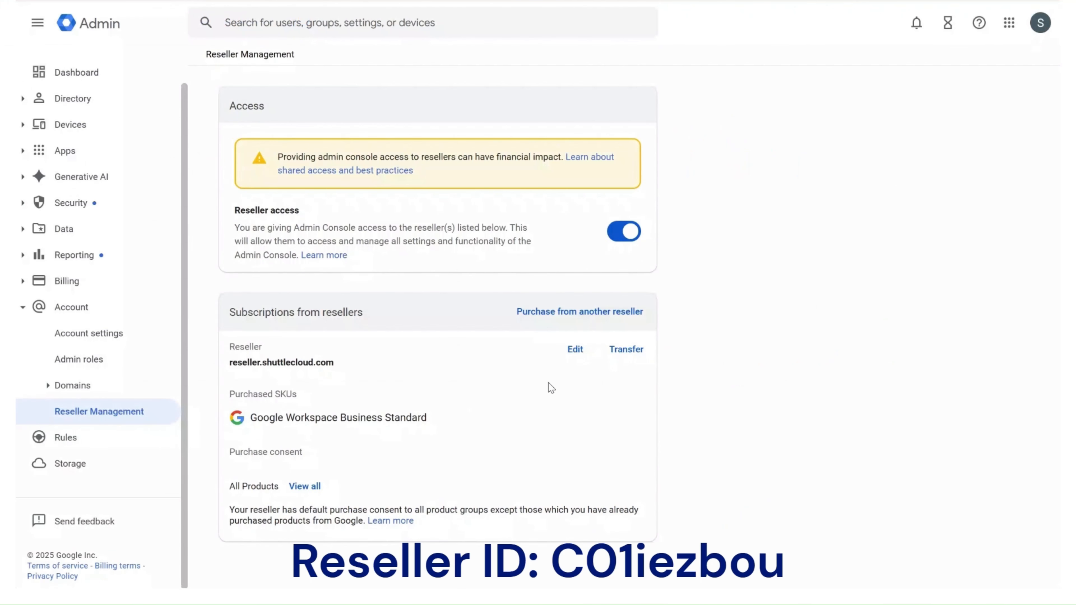
In the Google Admin console, start a subscription transfer from the current reseller and open the reseller's public identifier for entry
left_click(626, 350)
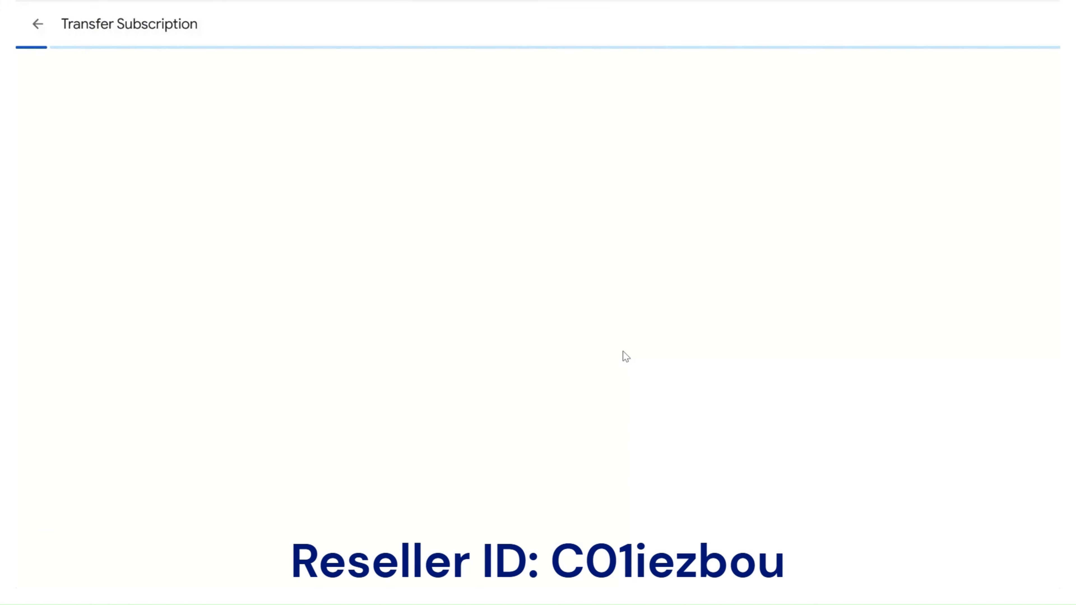
left_click(451, 507)
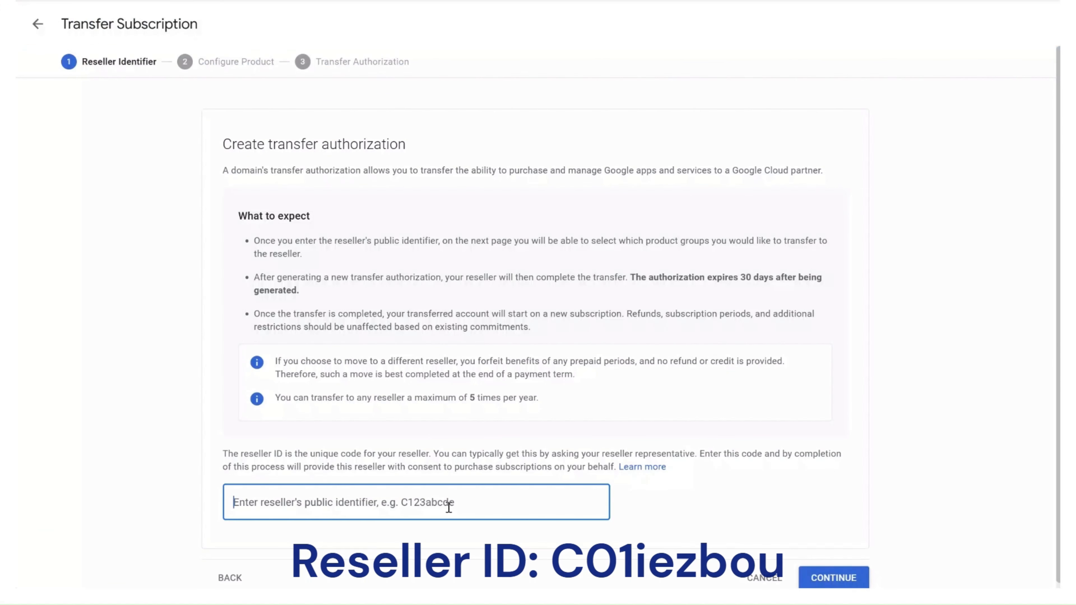